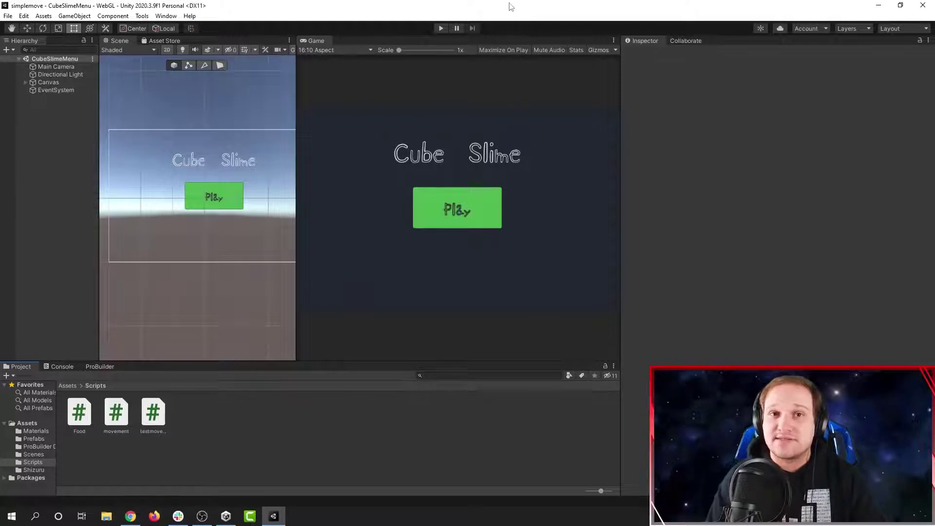
Step: Run the Cube Slime main menu in play mode briefly, then stop it
{"action": "left_click", "coordinate": [441, 27]}
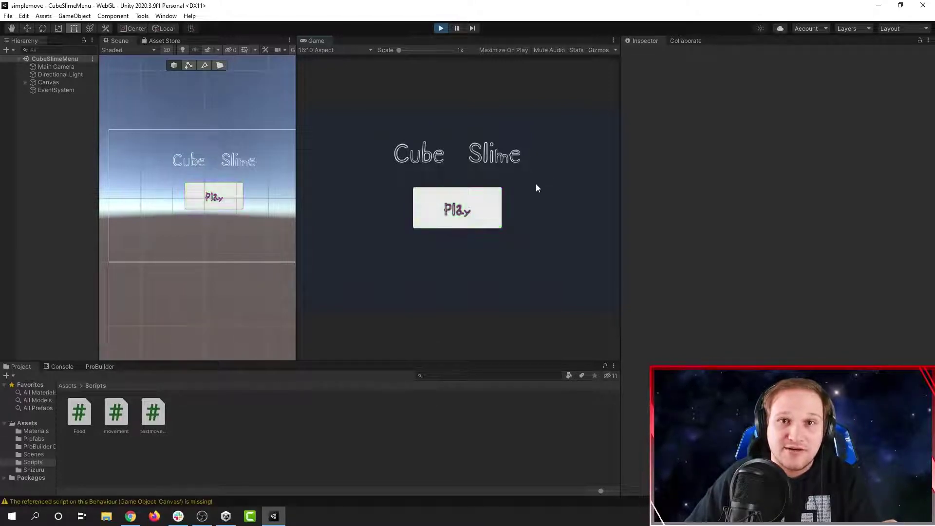
{"action": "left_click", "coordinate": [441, 28]}
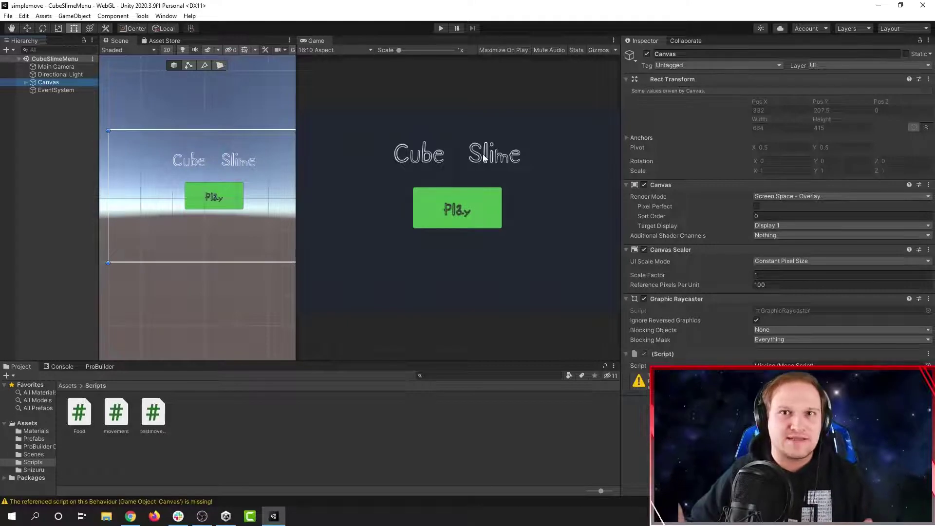
Step: Search Pixabay's sound effects for 'click'
{"action": "left_click", "coordinate": [131, 517]}
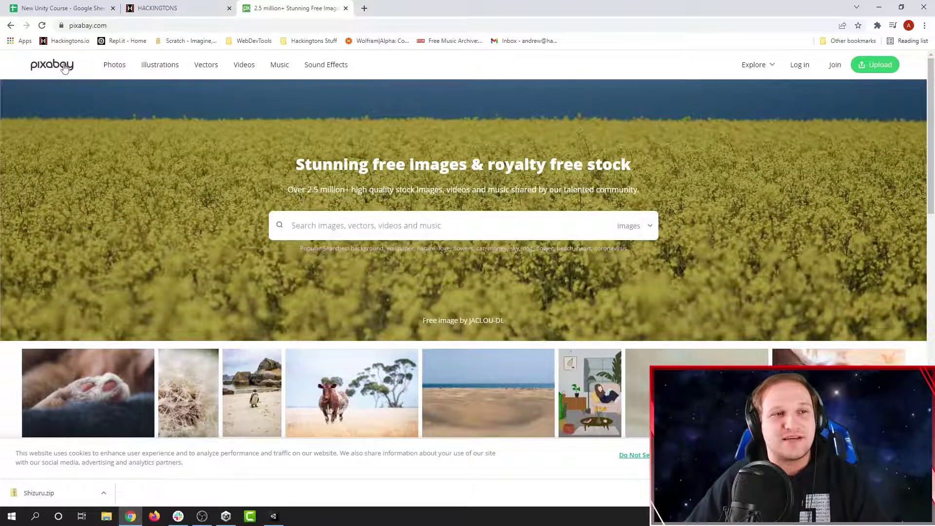
{"action": "left_click", "coordinate": [339, 70]}
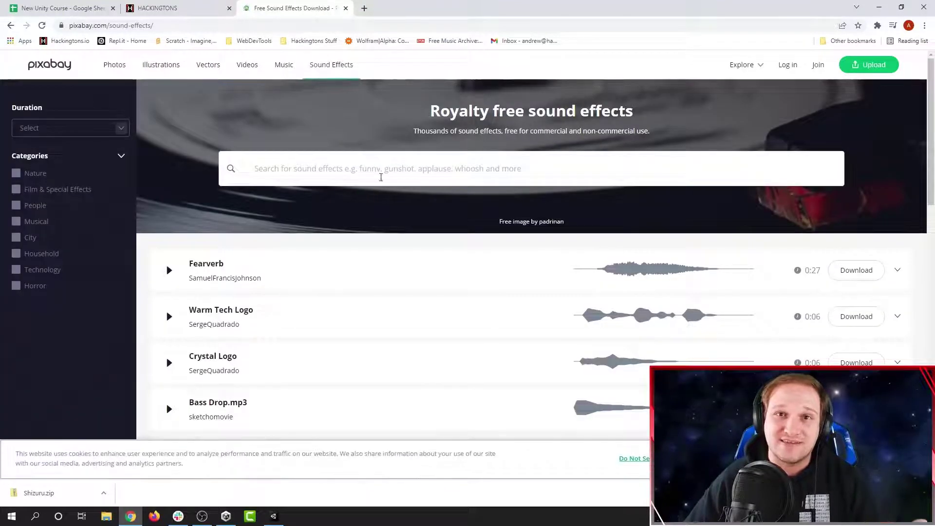
{"action": "left_click", "coordinate": [356, 177]}
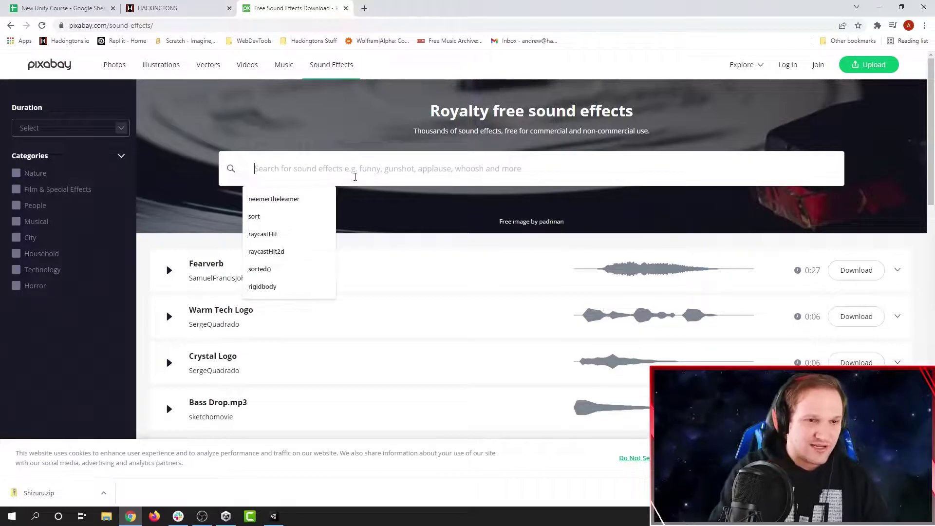
{"action": "type", "text": "click"}
{"action": "key", "text": "Return"}
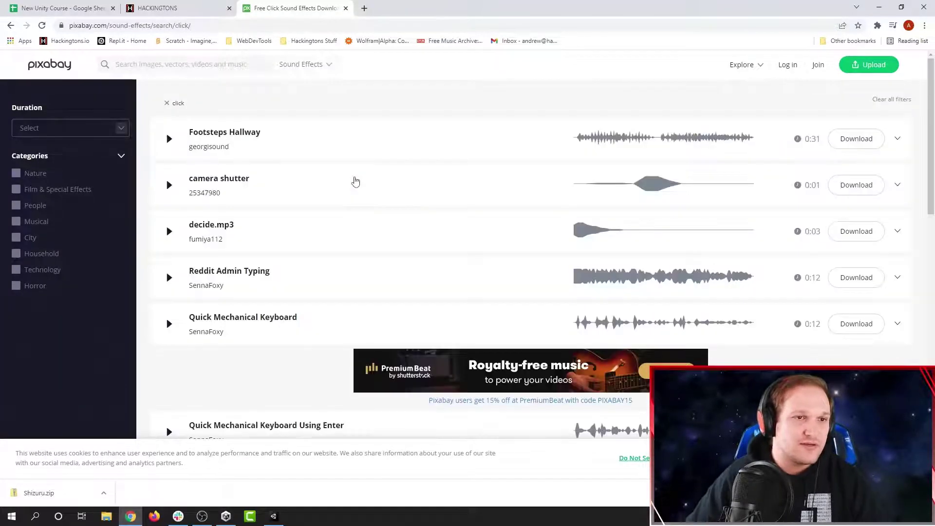
Step: Preview the 'Mouse clicks' and 'lclick' sounds in the search results
{"action": "scroll", "coordinate": [288, 187], "scroll_direction": "down", "scroll_amount": 1}
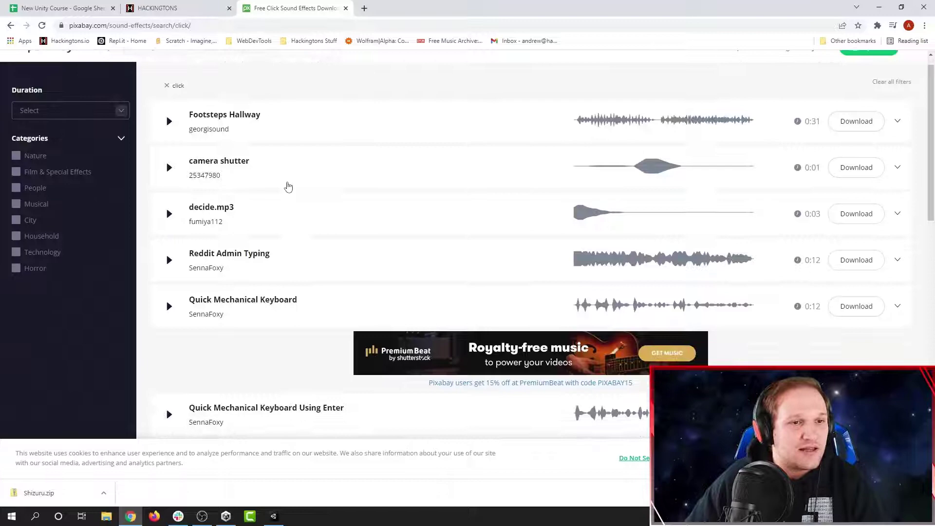
{"action": "scroll", "coordinate": [288, 186], "scroll_direction": "down", "scroll_amount": 6}
{"action": "left_click", "coordinate": [169, 282]}
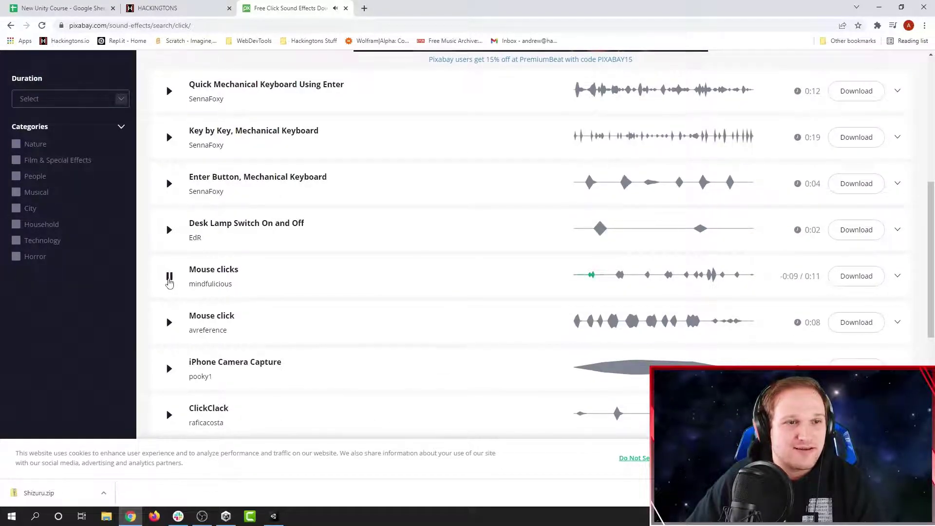
{"action": "scroll", "coordinate": [197, 289], "scroll_direction": "down", "scroll_amount": 7}
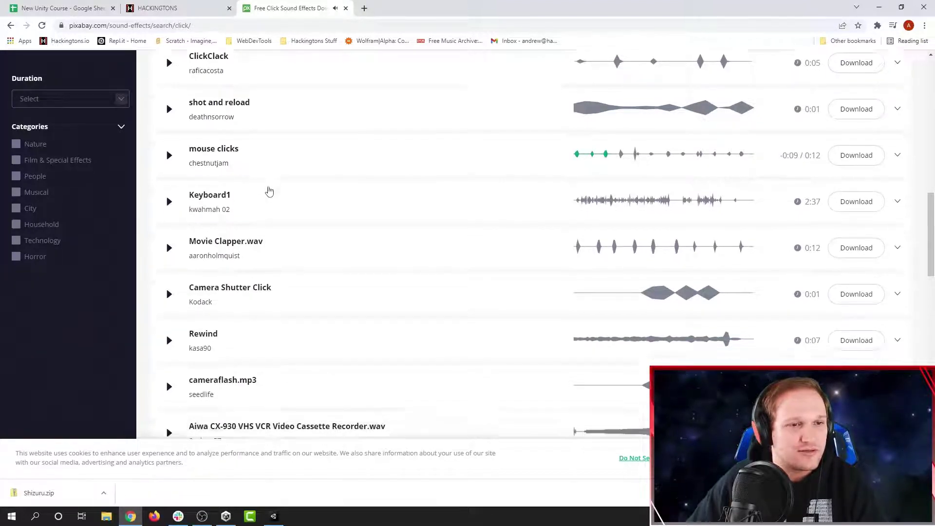
{"action": "scroll", "coordinate": [268, 188], "scroll_direction": "down", "scroll_amount": 5}
{"action": "left_click", "coordinate": [167, 252]}
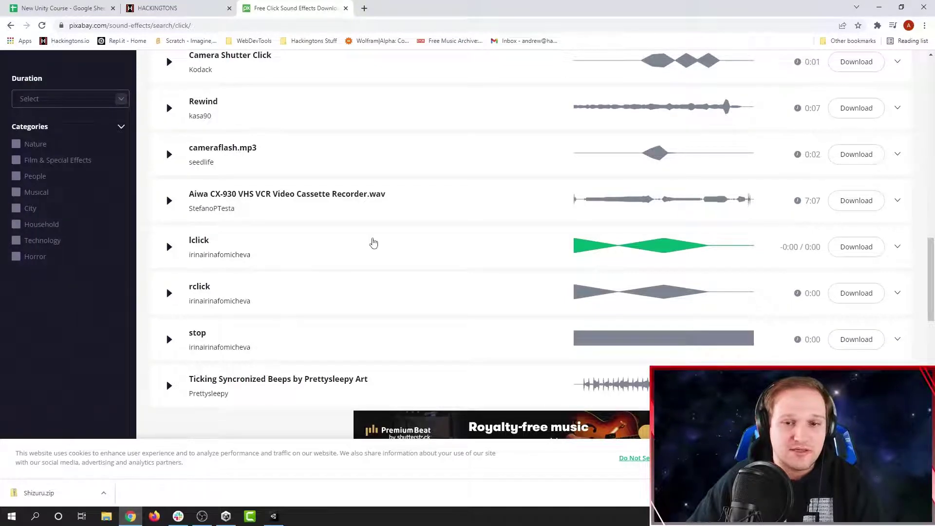
Step: Download lclick as lclick-13694.mp3, copy its attribution line, and minimize Chrome
{"action": "left_click", "coordinate": [856, 249]}
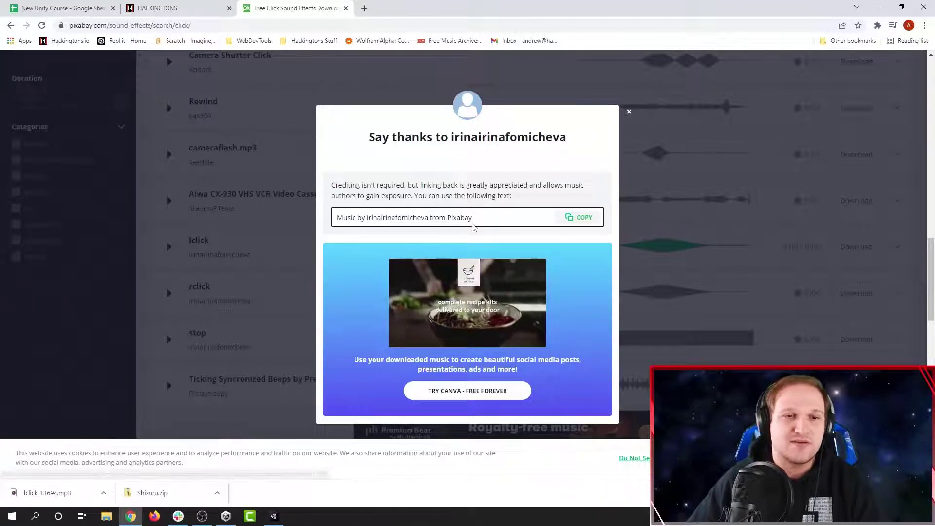
{"action": "left_click", "coordinate": [583, 219]}
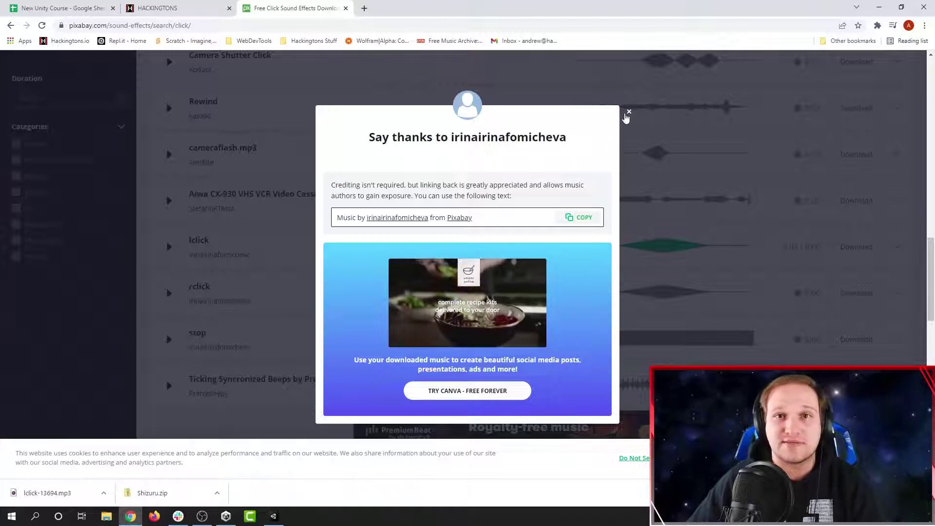
{"action": "left_click", "coordinate": [628, 112]}
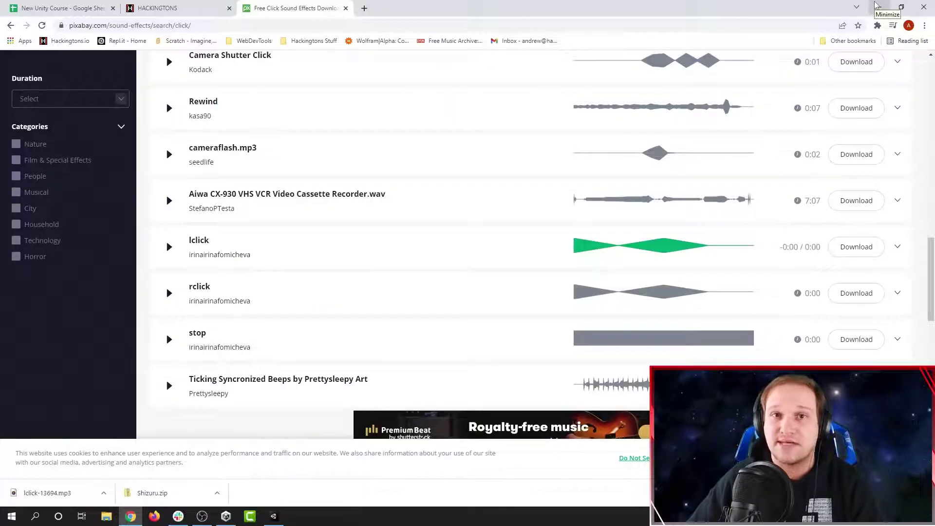
{"action": "left_click", "coordinate": [879, 6]}
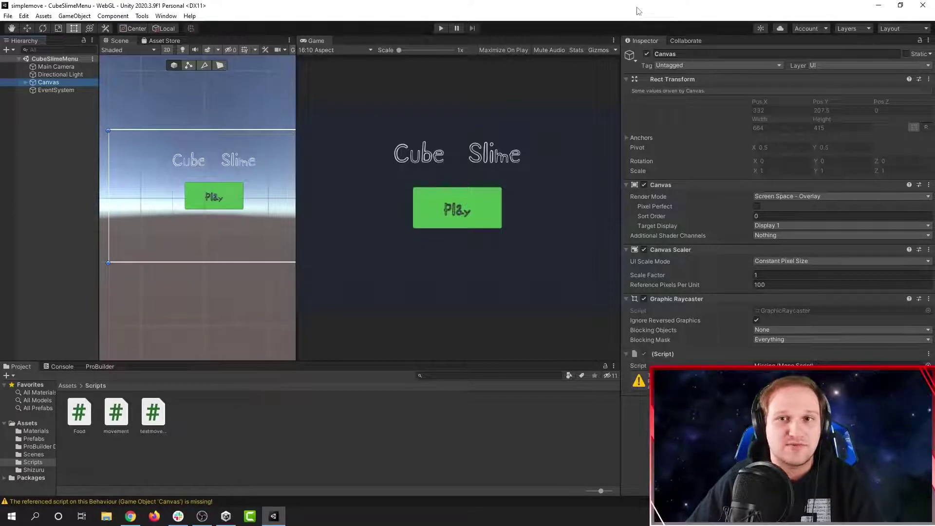
Step: Drag lclick-13694.mp3 from Downloads into the Unity project's Scripts folder
{"action": "left_click", "coordinate": [108, 517]}
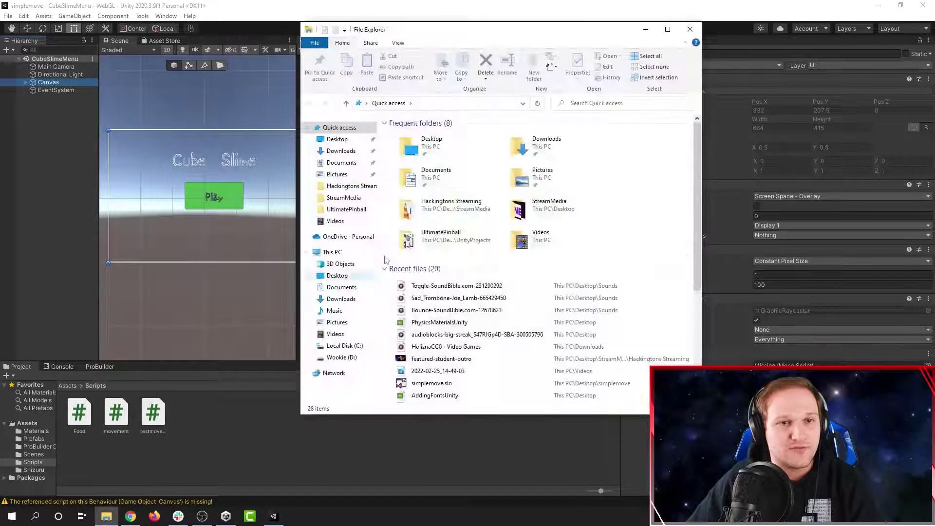
{"action": "left_click", "coordinate": [341, 151]}
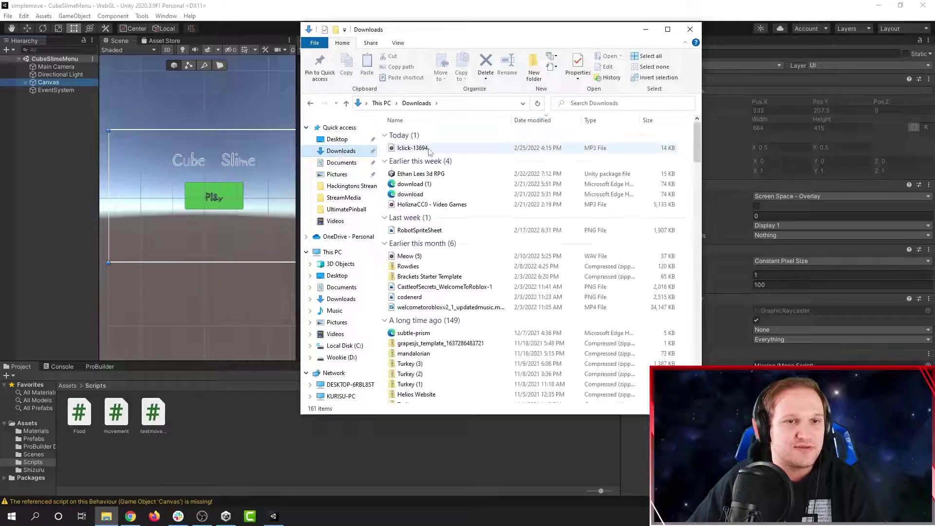
{"action": "left_click_drag", "start_coordinate": [409, 148], "coordinate": [208, 427]}
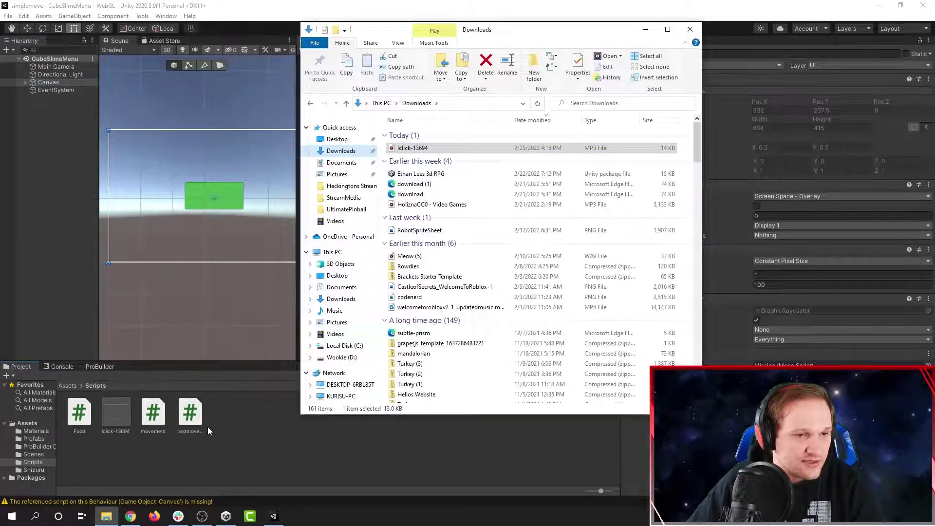
{"action": "left_click", "coordinate": [690, 30]}
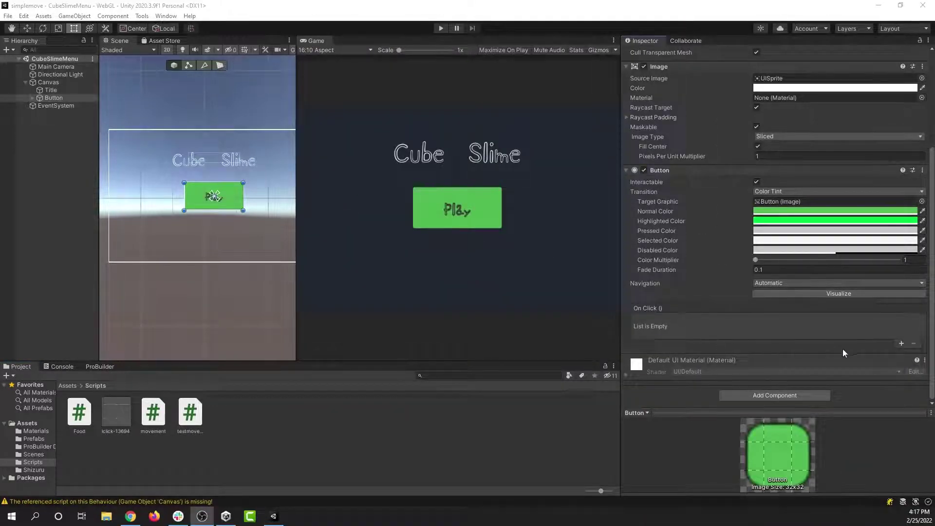
Step: Add an Audio Source to the Button with clip lclick-13694 and Play On Awake off
{"action": "left_click", "coordinate": [768, 394]}
{"action": "type", "text": "audi"}
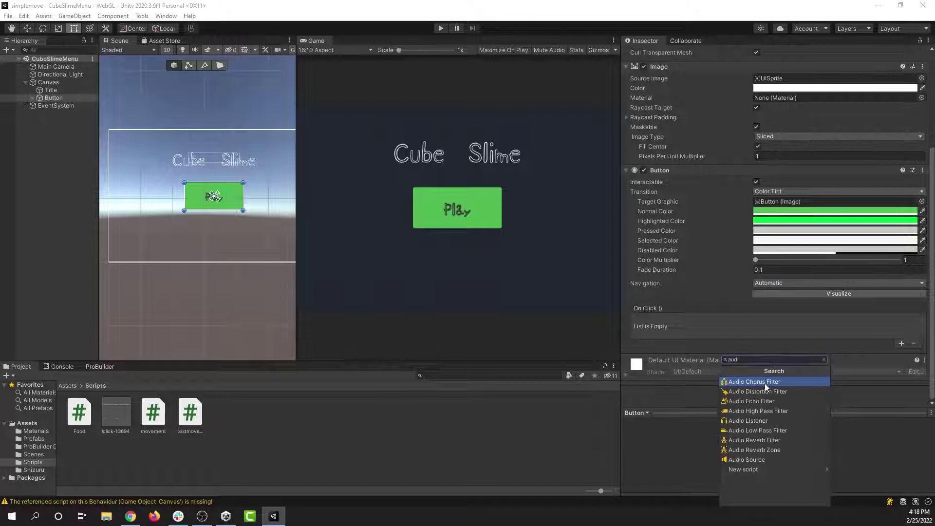
{"action": "type", "text": "o"}
{"action": "left_click", "coordinate": [767, 458]}
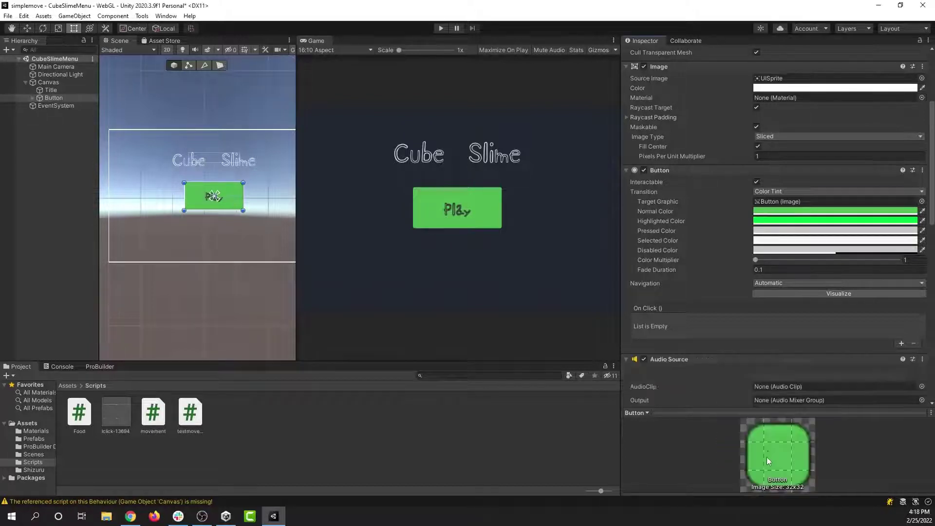
{"action": "scroll", "coordinate": [788, 369], "scroll_direction": "down", "scroll_amount": 3}
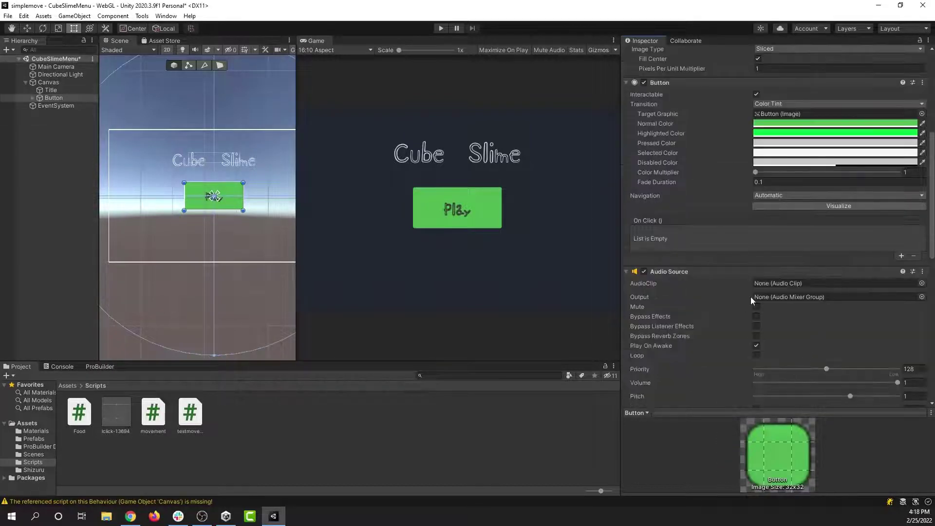
{"action": "left_click_drag", "start_coordinate": [112, 421], "coordinate": [781, 285]}
{"action": "scroll", "coordinate": [811, 337], "scroll_direction": "down", "scroll_amount": 3}
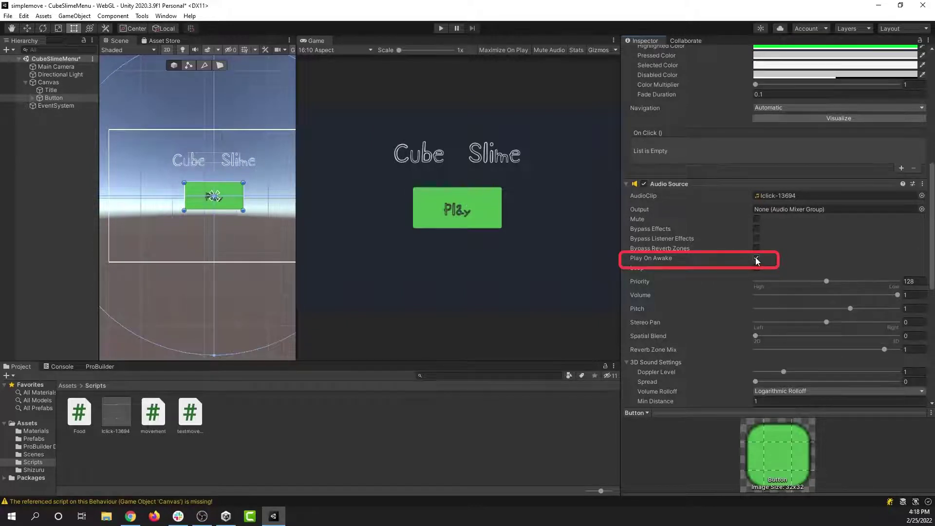
Step: Test the click sound in play mode by pressing the in-game Play button
{"action": "key", "text": "ctrl+p"}
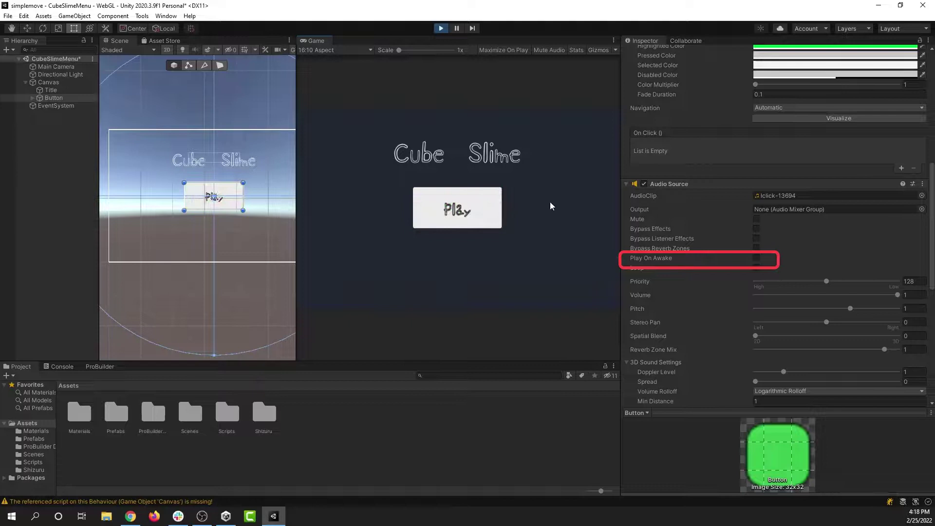
{"action": "left_click", "coordinate": [485, 209]}
{"action": "left_click", "coordinate": [440, 29]}
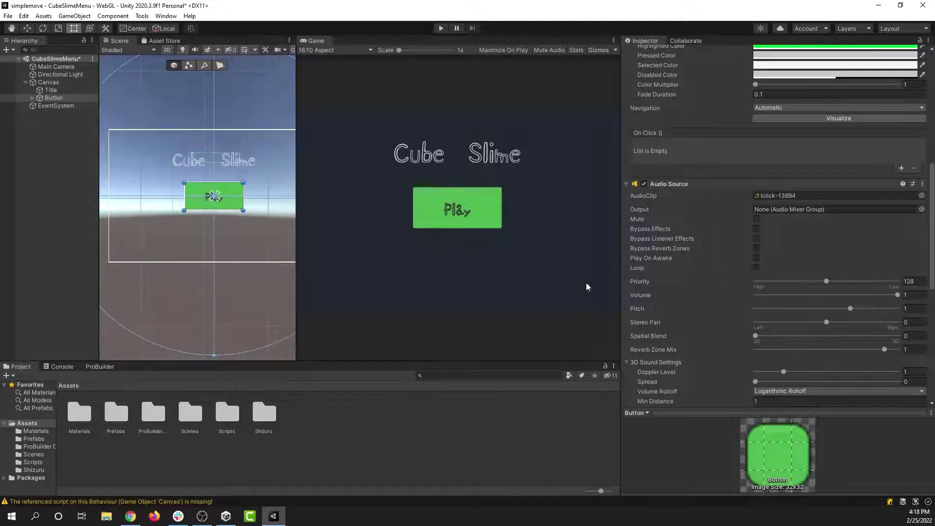
{"action": "left_click", "coordinate": [41, 83]}
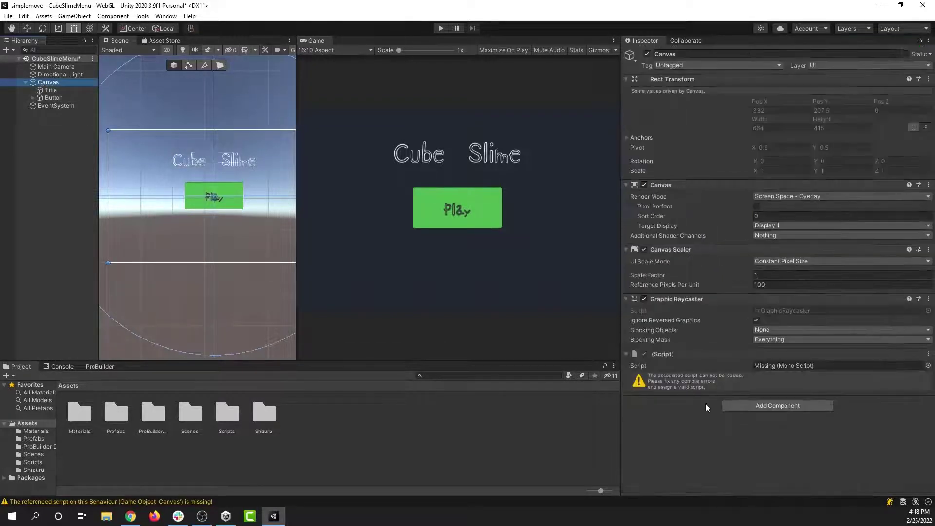
Step: Attach a new script named MainMenu to the Canvas and open it in Visual Studio
{"action": "left_click", "coordinate": [789, 361]}
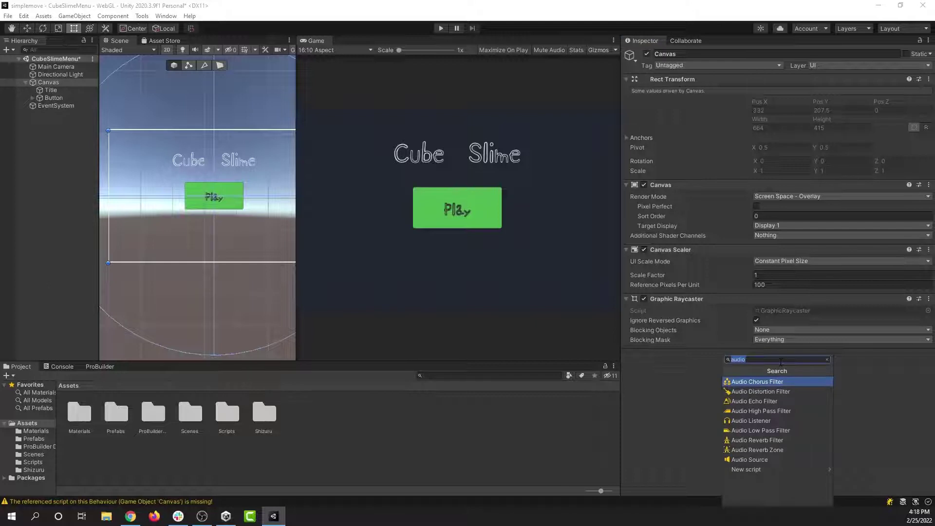
{"action": "type", "text": "MainMenu"}
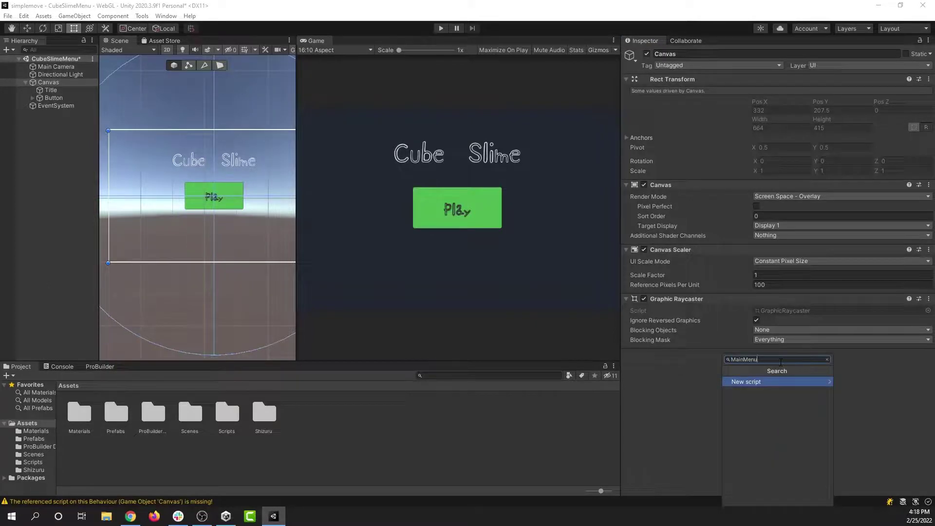
{"action": "key", "text": "Return"}
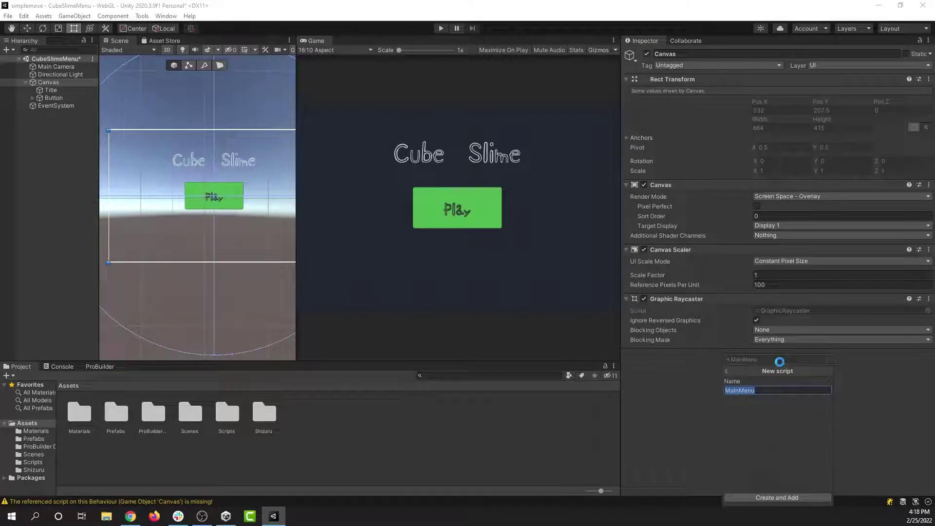
{"action": "key", "text": "Return"}
{"action": "double_click", "coordinate": [780, 366]}
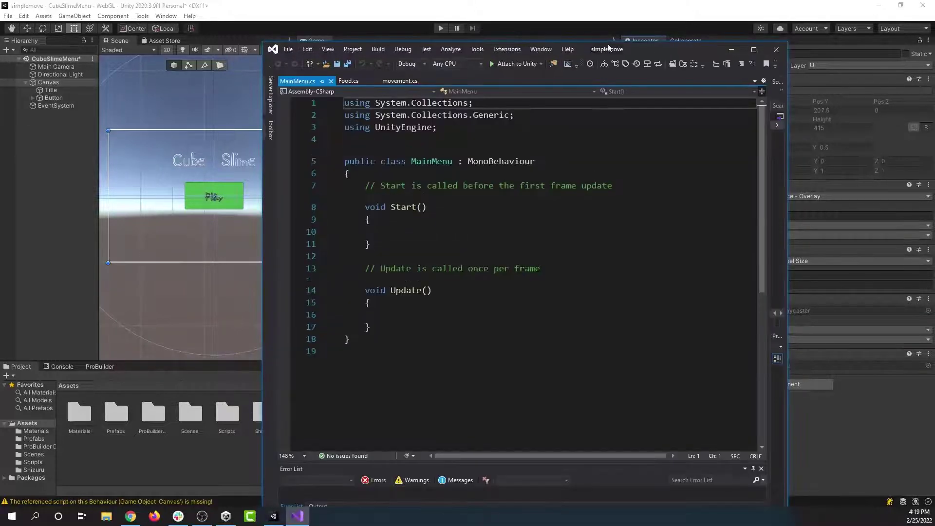
Step: Declare 'public AudioSource audio;' at the top of MainMenu and select the Start and Update methods
{"action": "left_click", "coordinate": [754, 49]}
{"action": "left_click", "coordinate": [85, 133]}
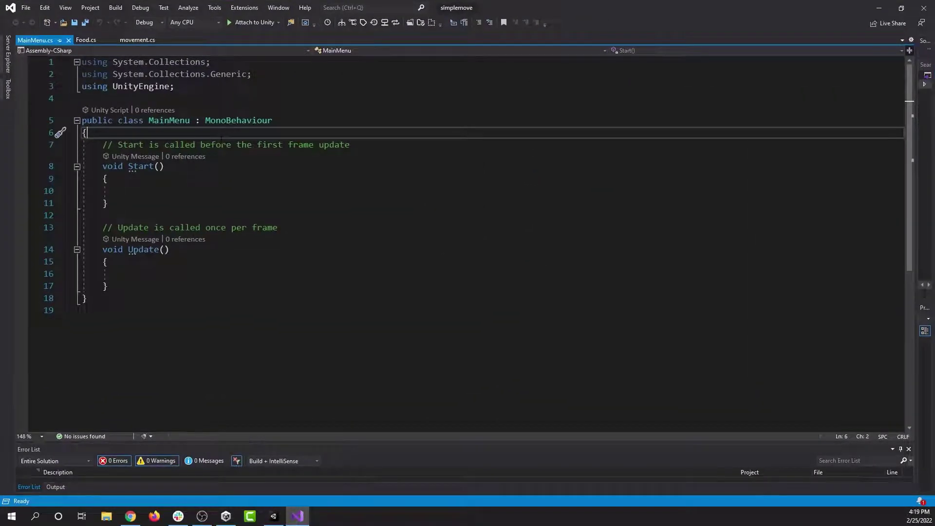
{"action": "key", "text": "Return"}
{"action": "key", "text": "Return"}
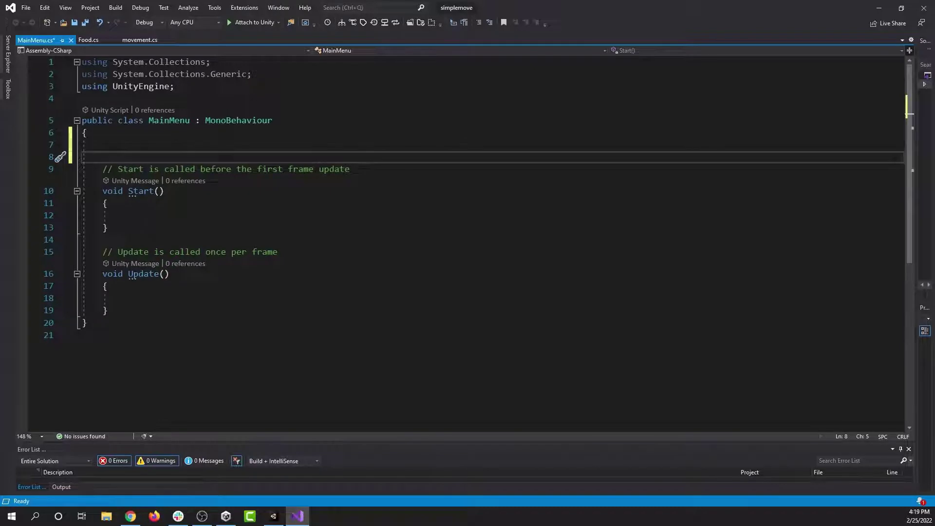
{"action": "type", "text": "publ"}
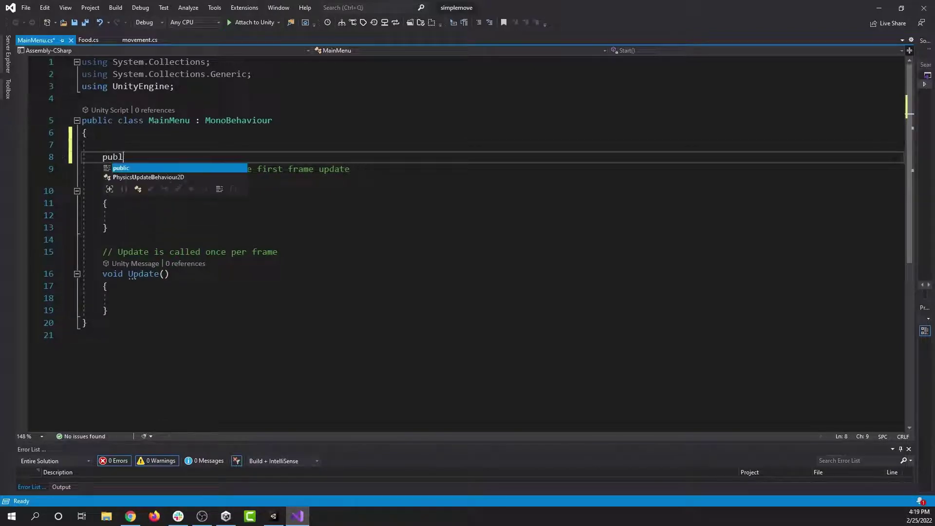
{"action": "type", "text": "ic AudioSource audio;"}
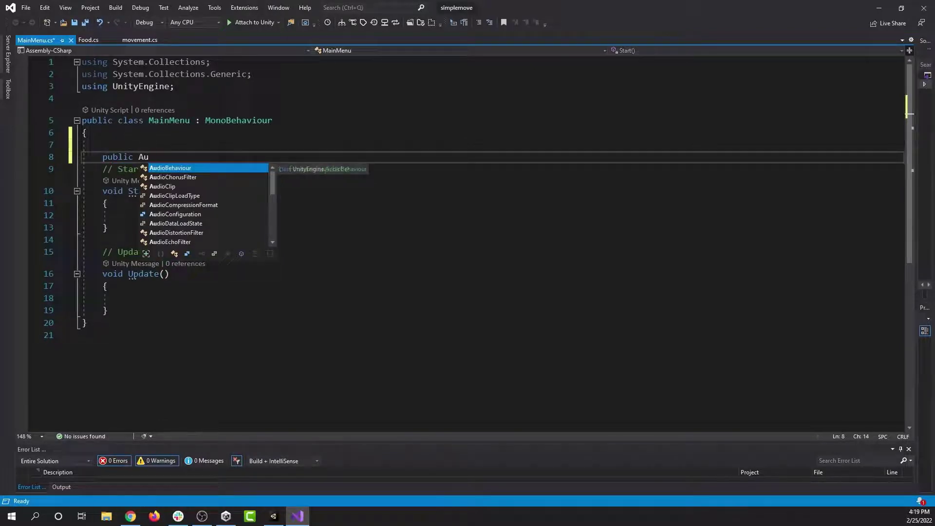
{"action": "left_click", "coordinate": [103, 145]}
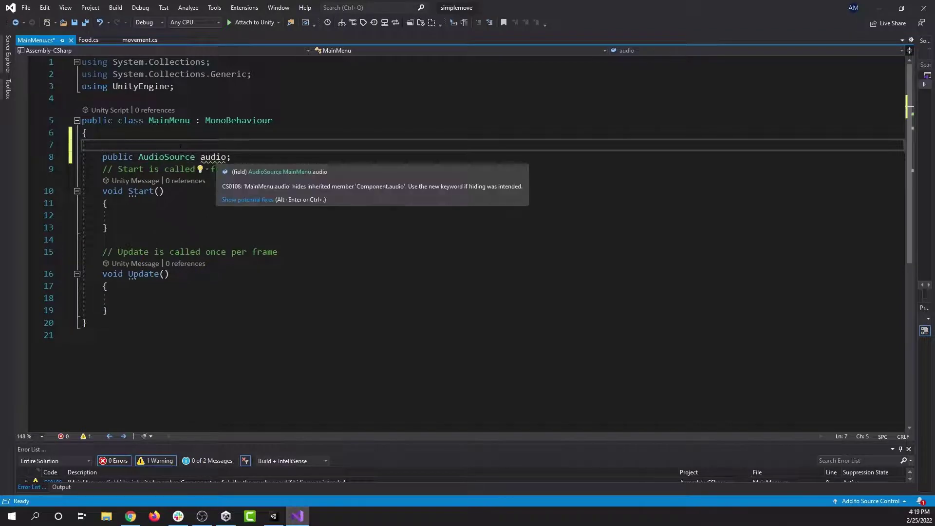
{"action": "left_click", "coordinate": [109, 203]}
{"action": "left_click_drag", "start_coordinate": [108, 310], "coordinate": [102, 191]}
Step: Replace Start and Update with 'public void playButton() { audio.Play(); }' and save MainMenu.cs
{"action": "type", "text": "public "}
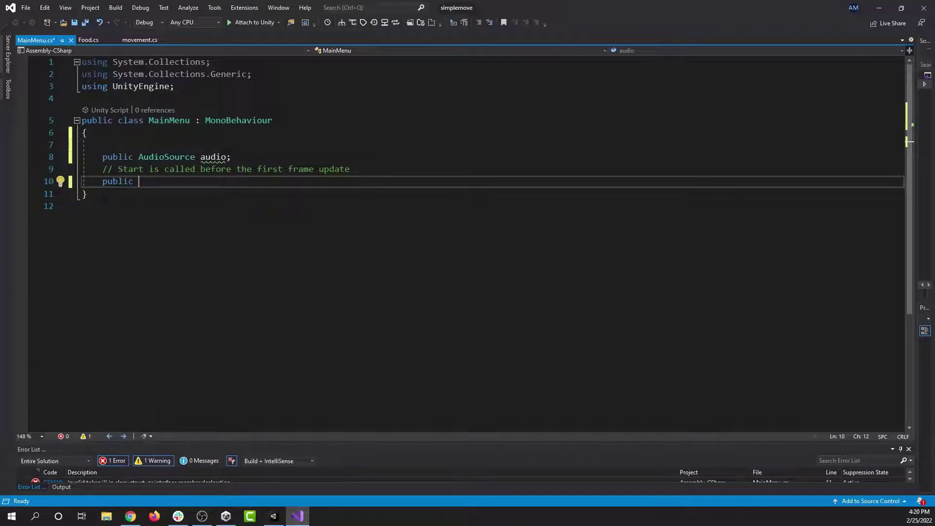
{"action": "type", "text": "void p"}
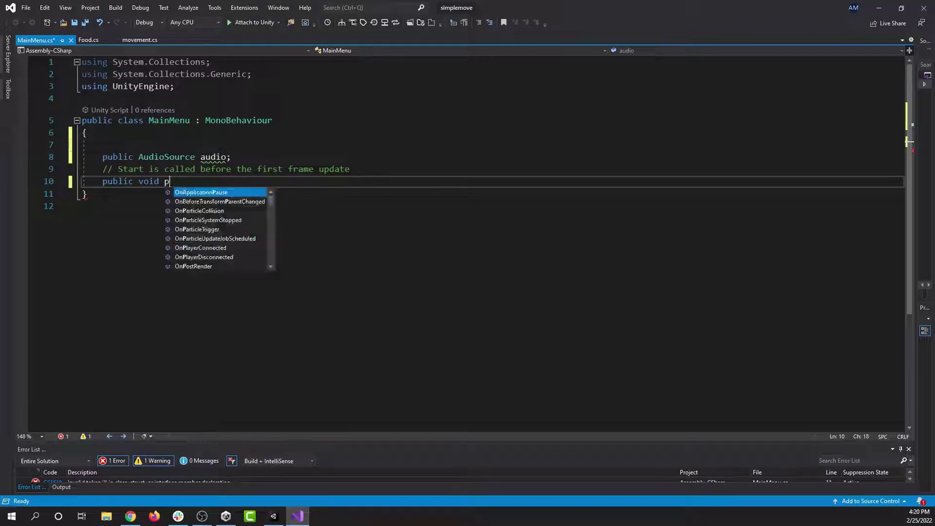
{"action": "type", "text": "layButton() {"}
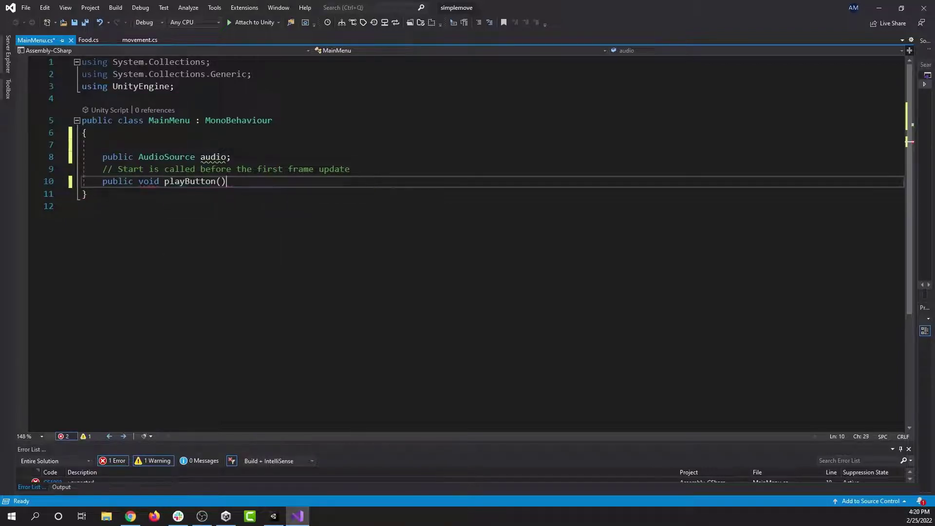
{"action": "key", "text": "Return"}
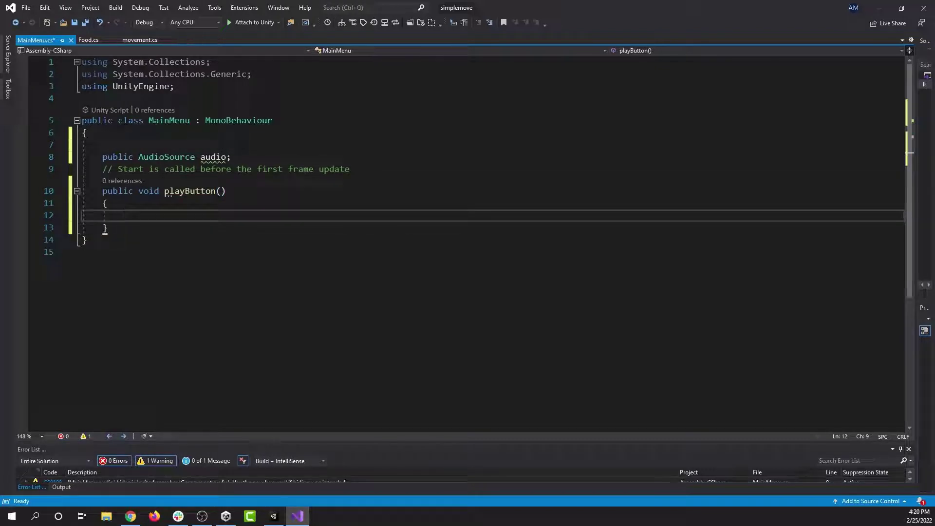
{"action": "type", "text": "audio."}
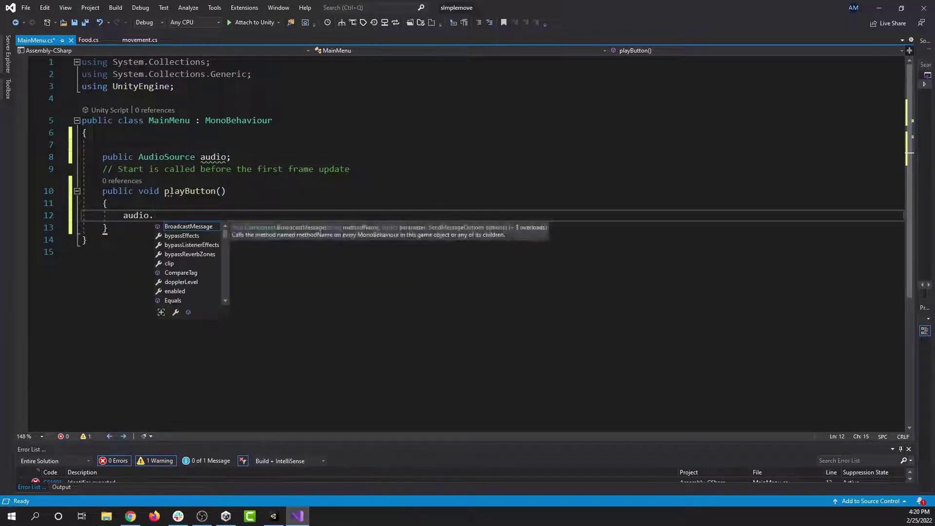
{"action": "type", "text": "Play();"}
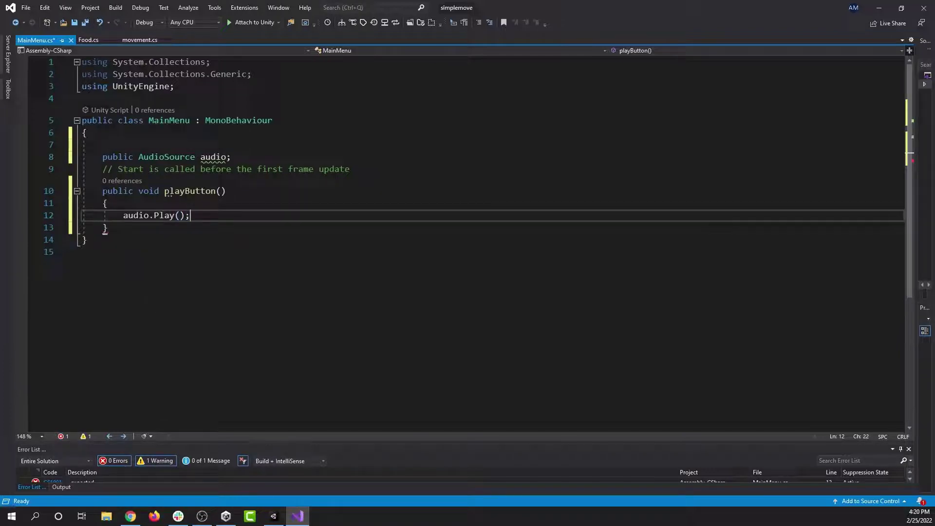
{"action": "key", "text": "ctrl+s"}
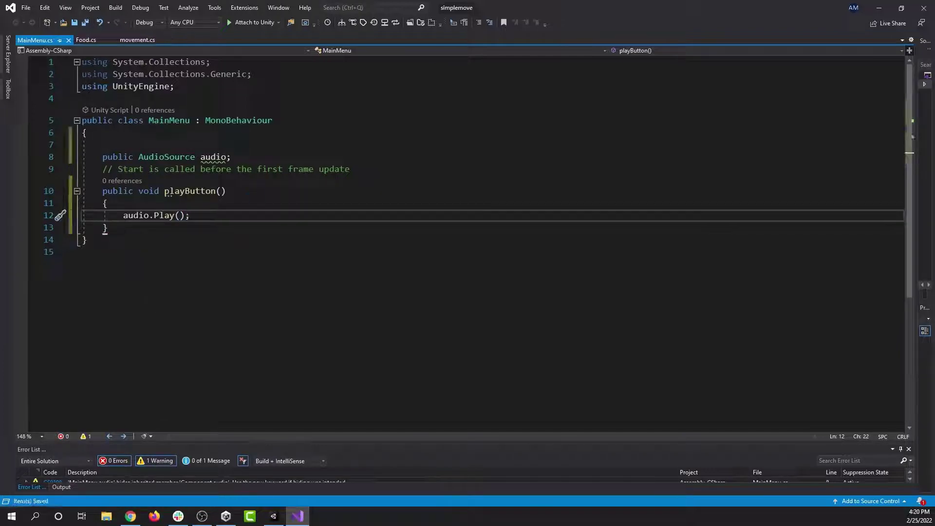
Step: Assign the Button's Audio Source to the Audio field of the Canvas's Main Menu script
{"action": "key", "text": "alt+Tab"}
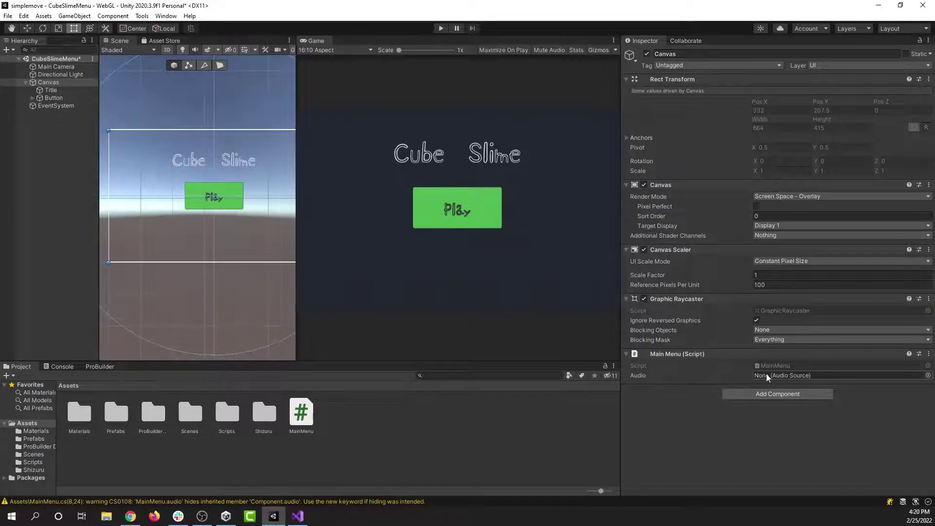
{"action": "left_click", "coordinate": [51, 98]}
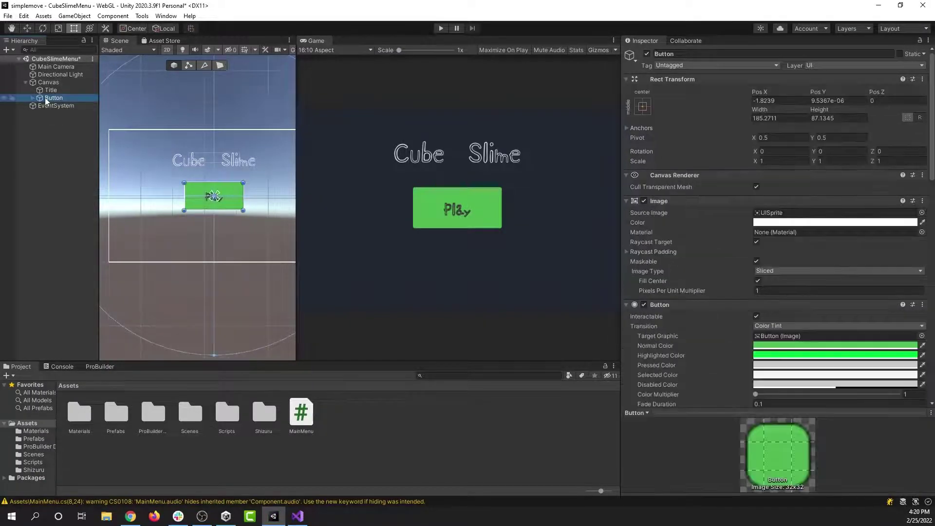
{"action": "scroll", "coordinate": [732, 327], "scroll_direction": "down", "scroll_amount": 10}
{"action": "scroll", "coordinate": [732, 317], "scroll_direction": "up", "scroll_amount": 4}
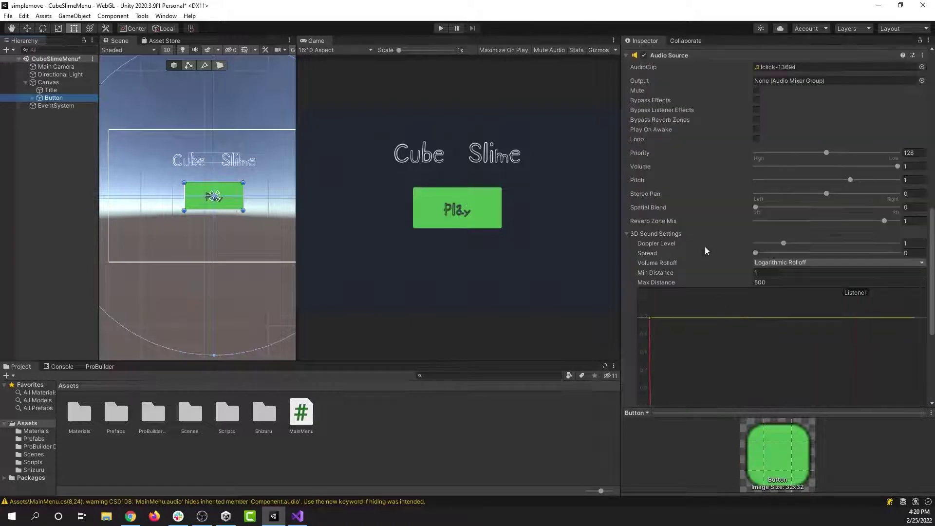
{"action": "scroll", "coordinate": [822, 273], "scroll_direction": "up", "scroll_amount": 2}
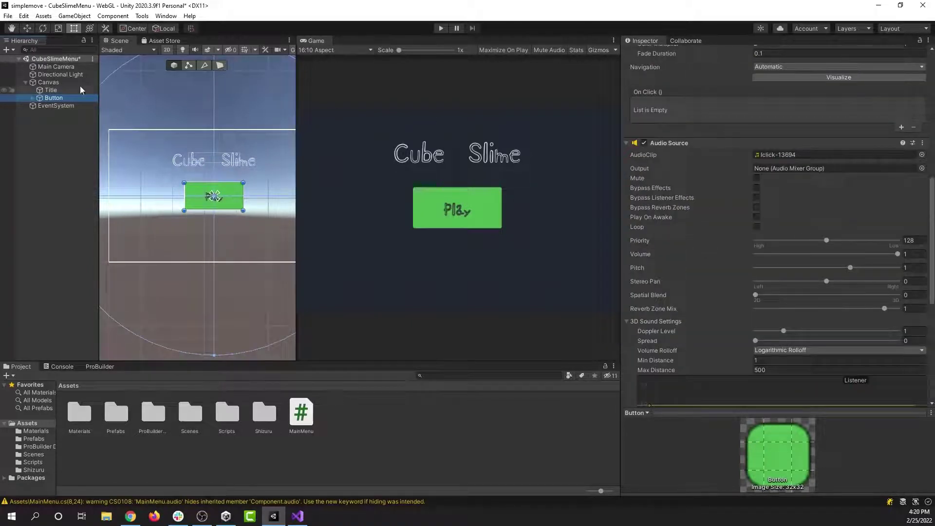
{"action": "left_click", "coordinate": [60, 82]}
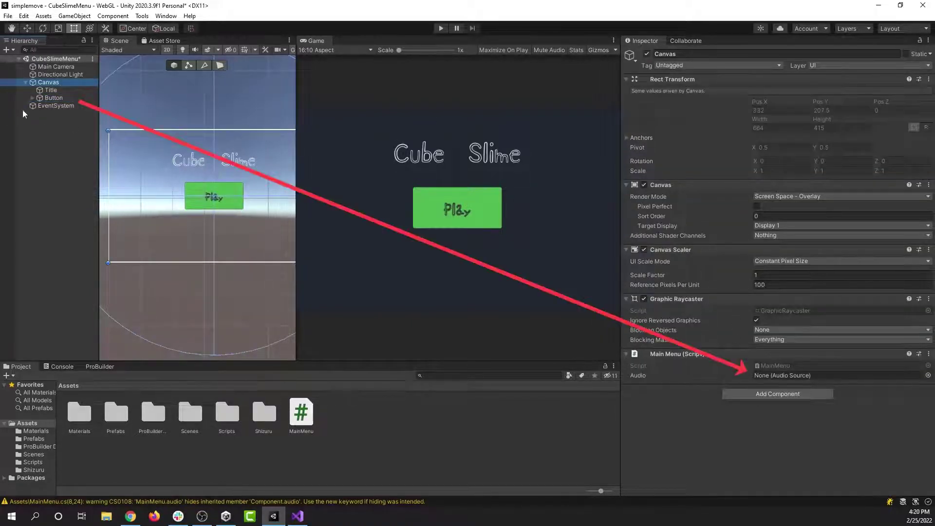
{"action": "left_click_drag", "start_coordinate": [53, 97], "coordinate": [768, 380]}
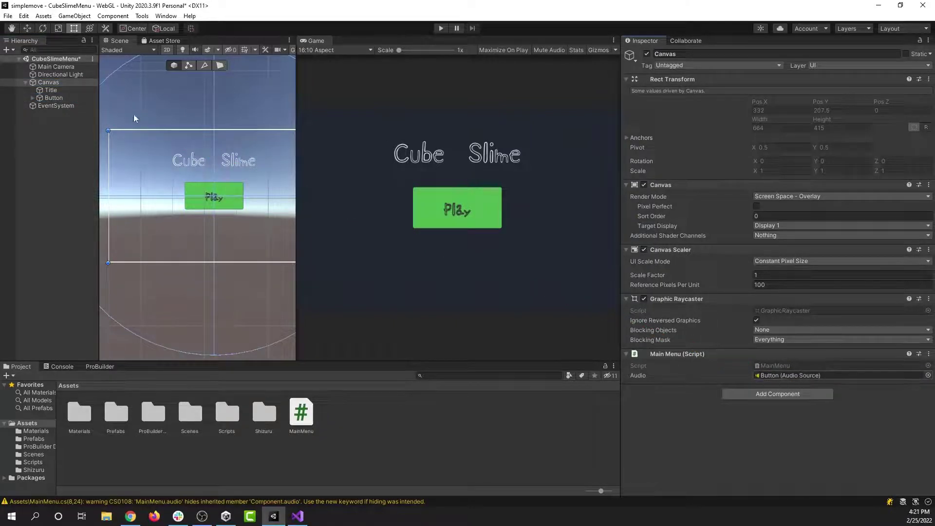
Step: Add an On Click entry to the Button with the Canvas as its target object
{"action": "left_click", "coordinate": [53, 98]}
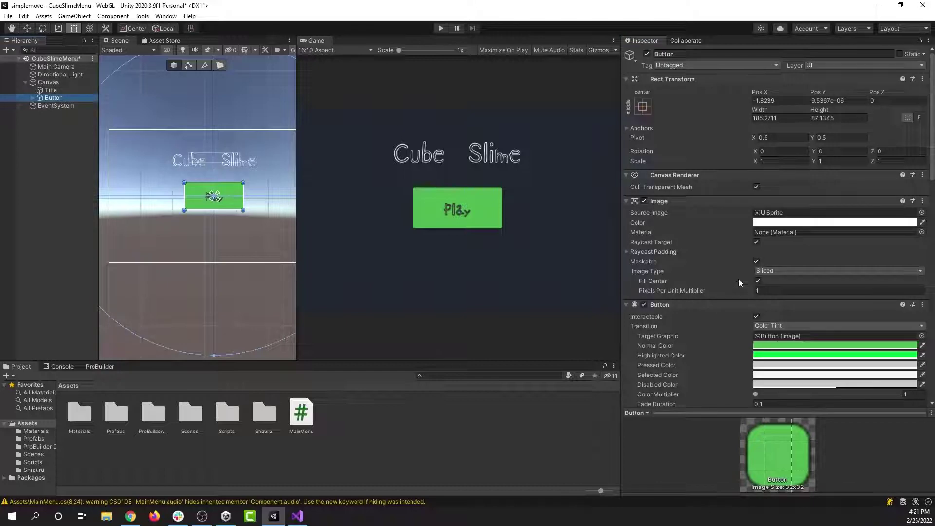
{"action": "scroll", "coordinate": [739, 279], "scroll_direction": "down", "scroll_amount": 9}
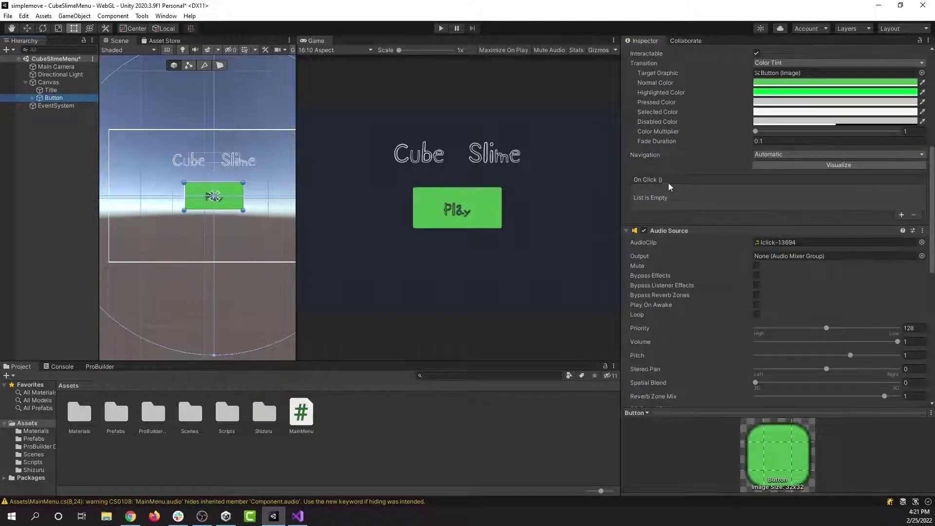
{"action": "scroll", "coordinate": [708, 185], "scroll_direction": "up", "scroll_amount": 9}
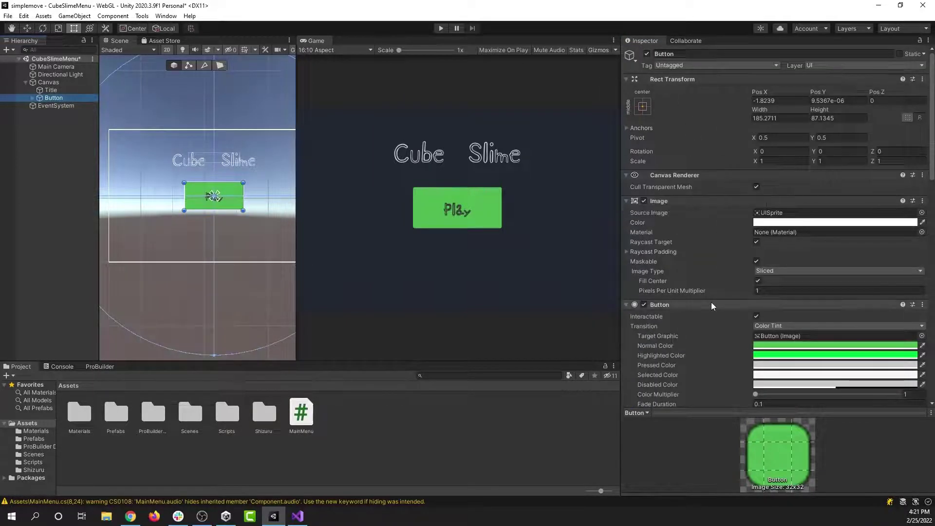
{"action": "scroll", "coordinate": [711, 302], "scroll_direction": "down", "scroll_amount": 3}
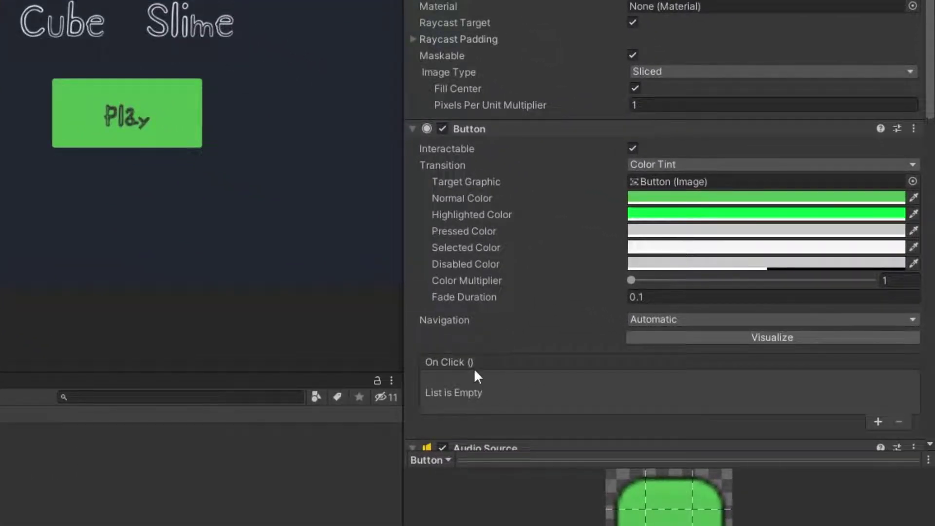
{"action": "left_click", "coordinate": [878, 422]}
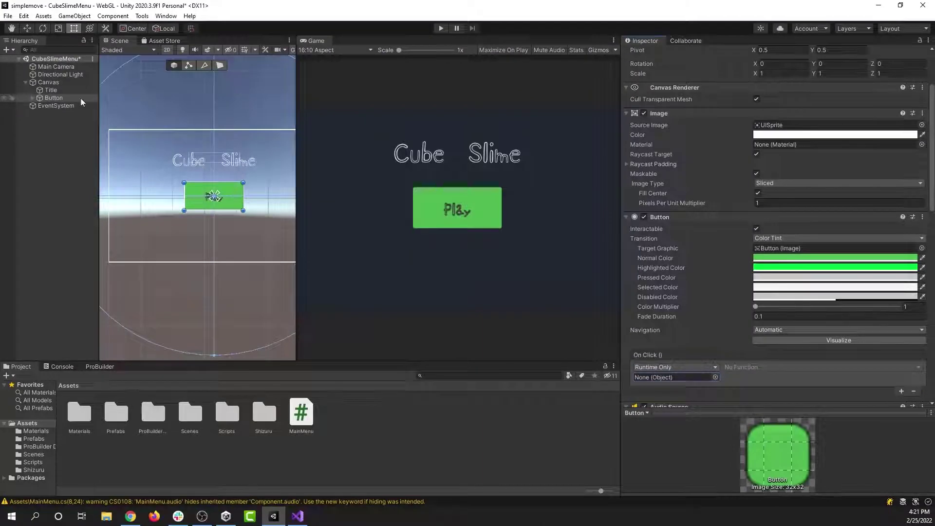
{"action": "mouse_move", "coordinate": [48, 82]}
{"action": "left_mouse_down"}
{"action": "mouse_move", "coordinate": [547, 292]}
{"action": "mouse_move", "coordinate": [652, 379]}
{"action": "left_mouse_up"}
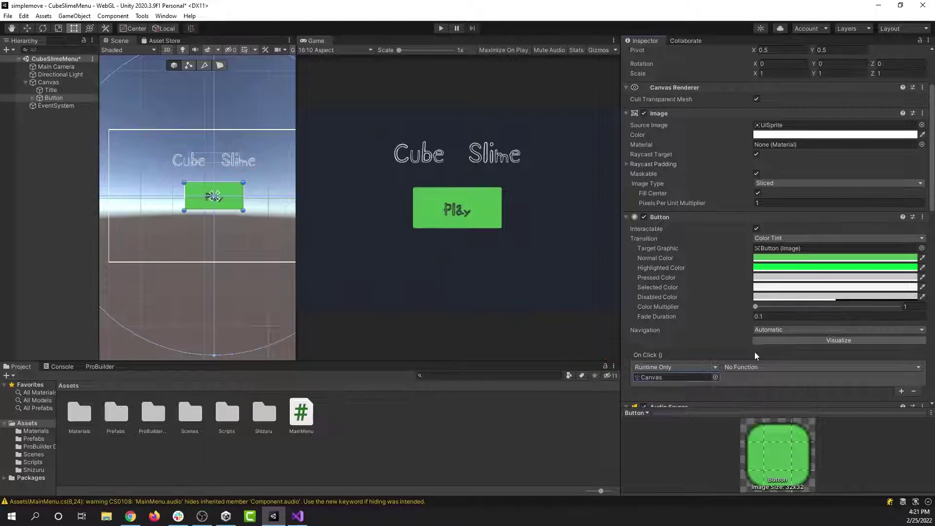
Step: Set the On Click function to MainMenu.playButton and start the game to test
{"action": "left_click", "coordinate": [753, 366]}
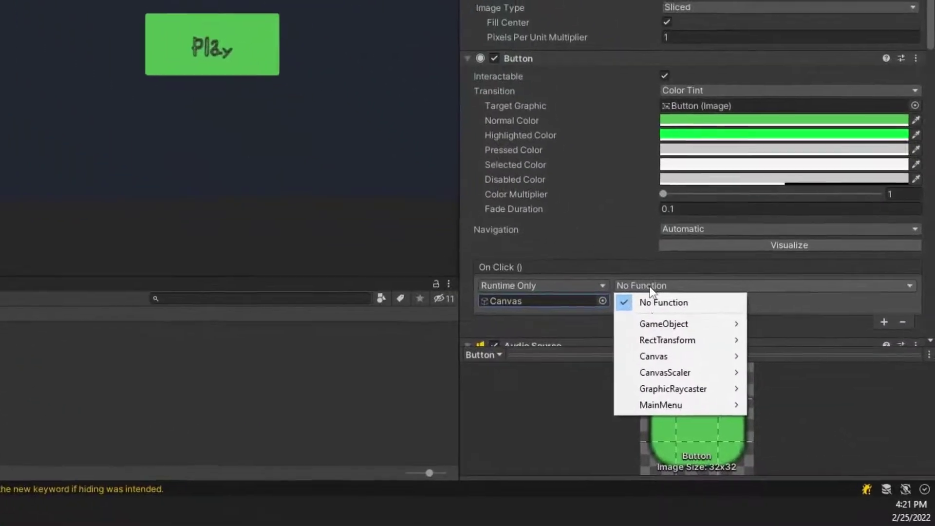
{"action": "mouse_move", "coordinate": [661, 405]}
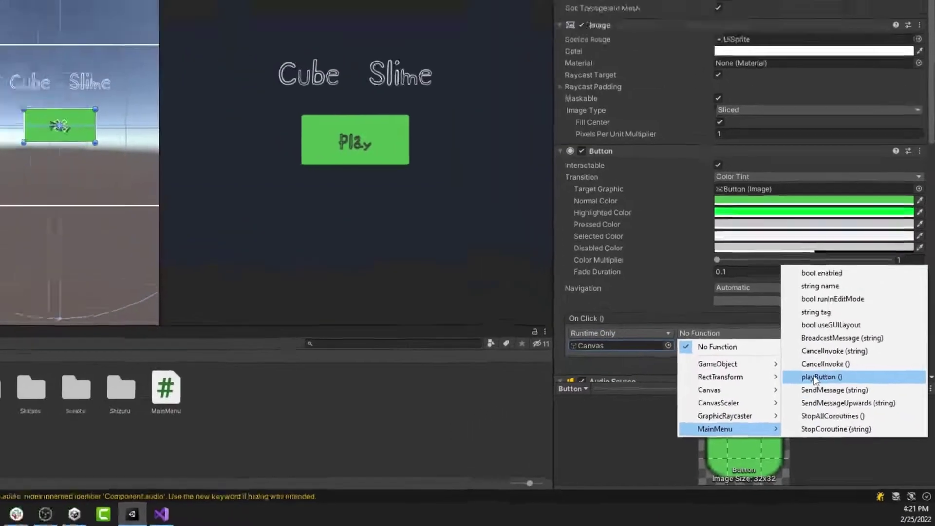
{"action": "left_click", "coordinate": [792, 338]}
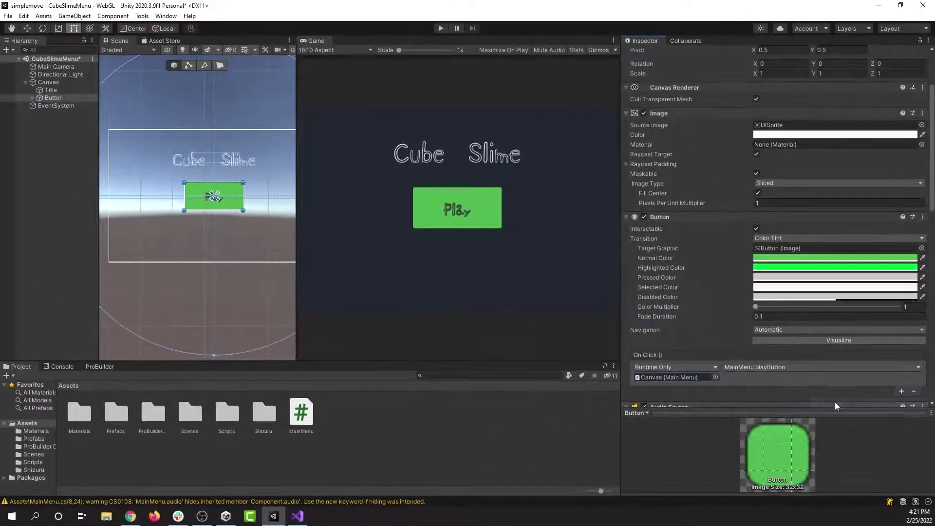
{"action": "left_click", "coordinate": [441, 28]}
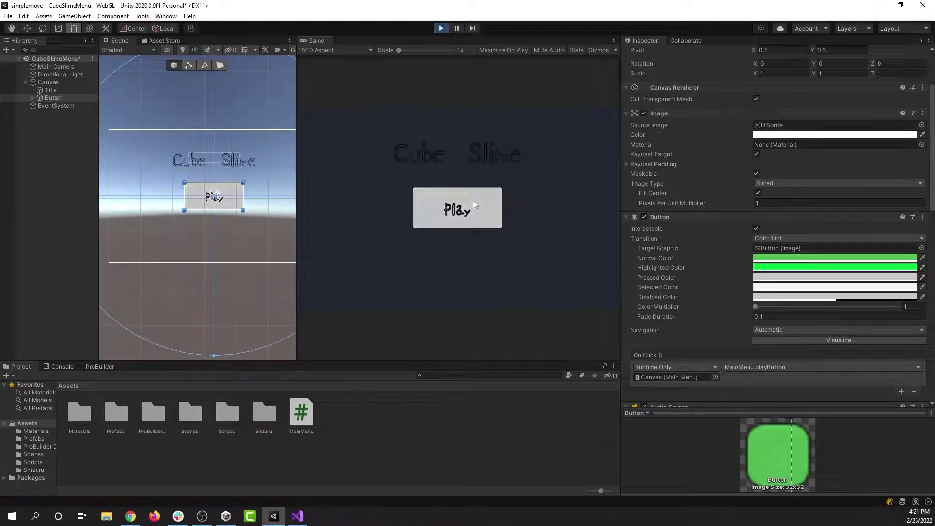
Step: Press the in-game Play button to hear the lclick sound, then stop the game
{"action": "left_click", "coordinate": [482, 207]}
{"action": "key", "text": "ctrl+p"}
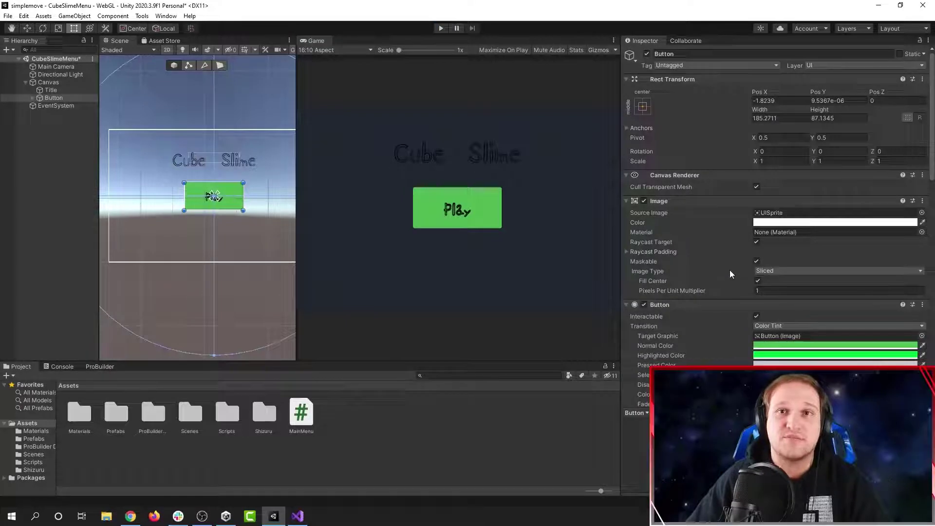